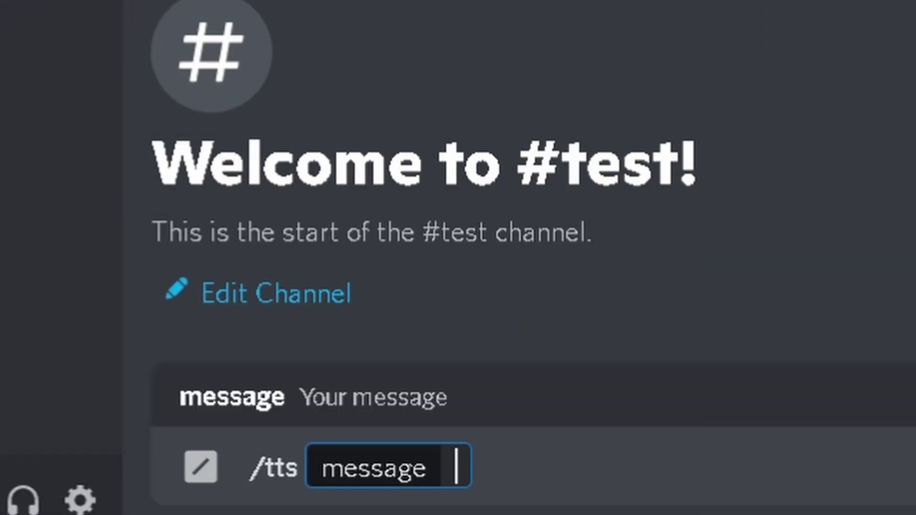
Step: Send the text-to-speech message "Please make sure tu subscribe, leave thumbs up, and join my Discord server :)" in the #test channel
text(Pl)
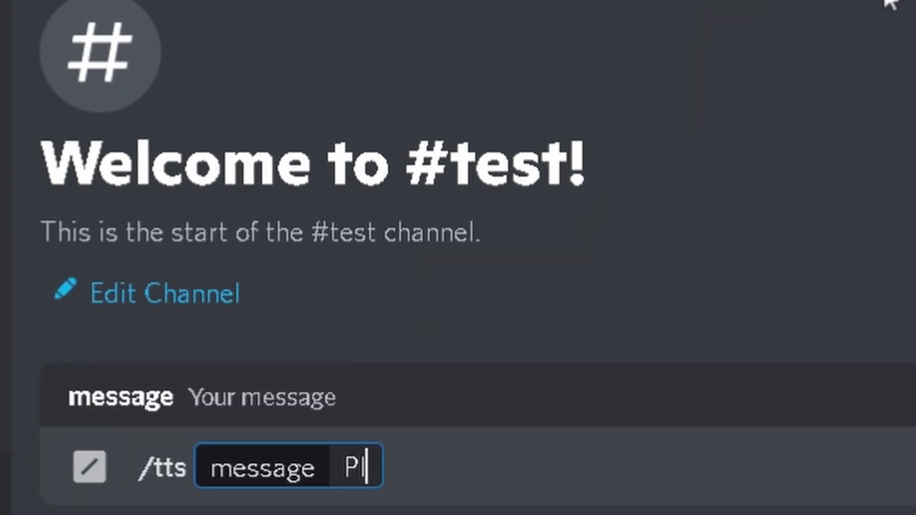
text(ease make sure )
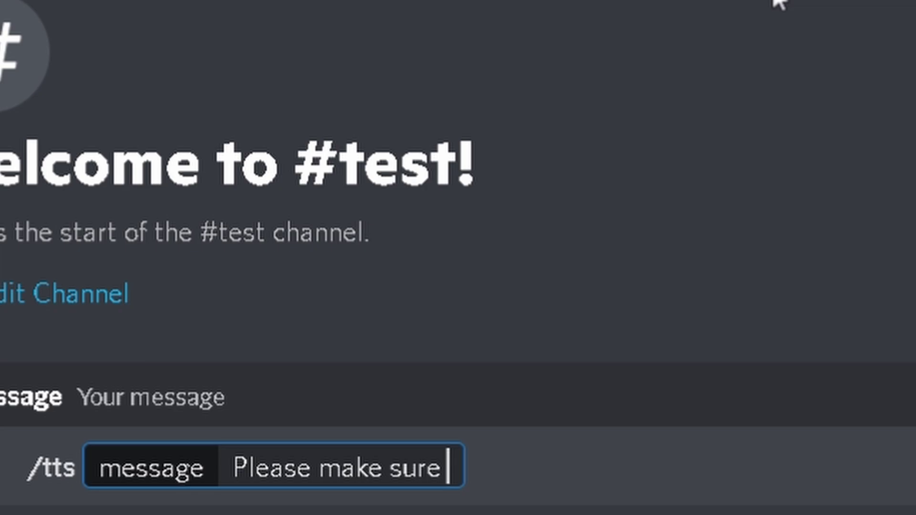
text(tu subscribe)
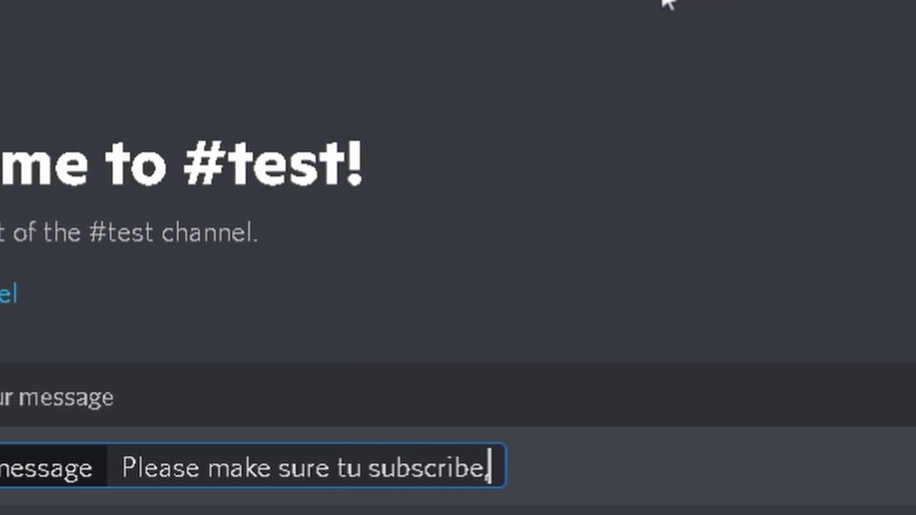
text(, leave thumb)
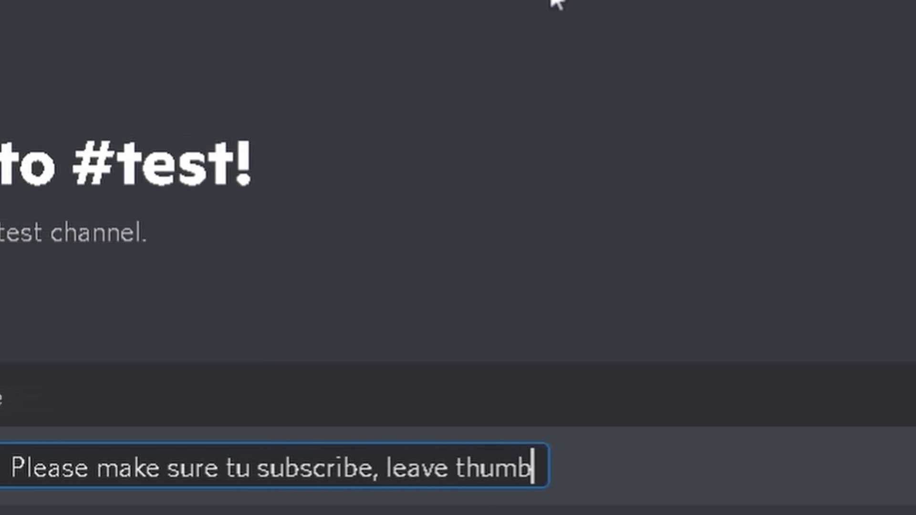
text(s up, and j)
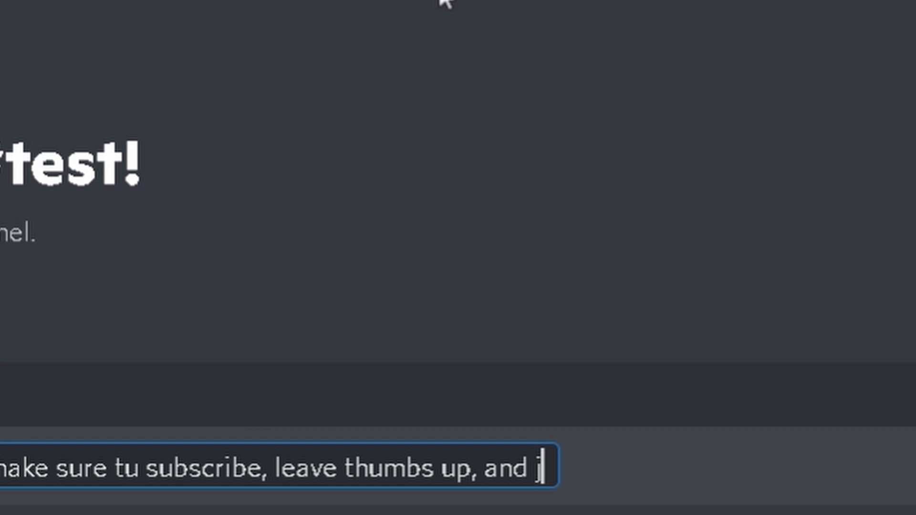
text(oin my Discord)
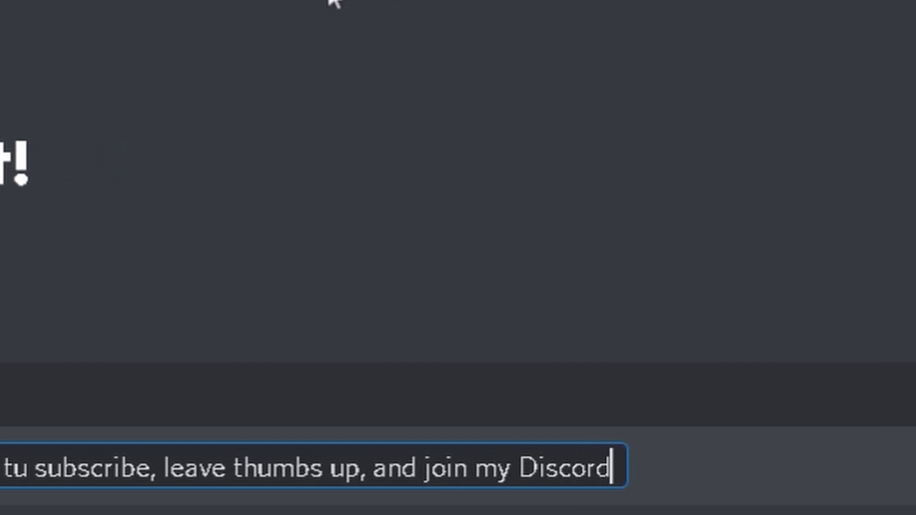
text( server)
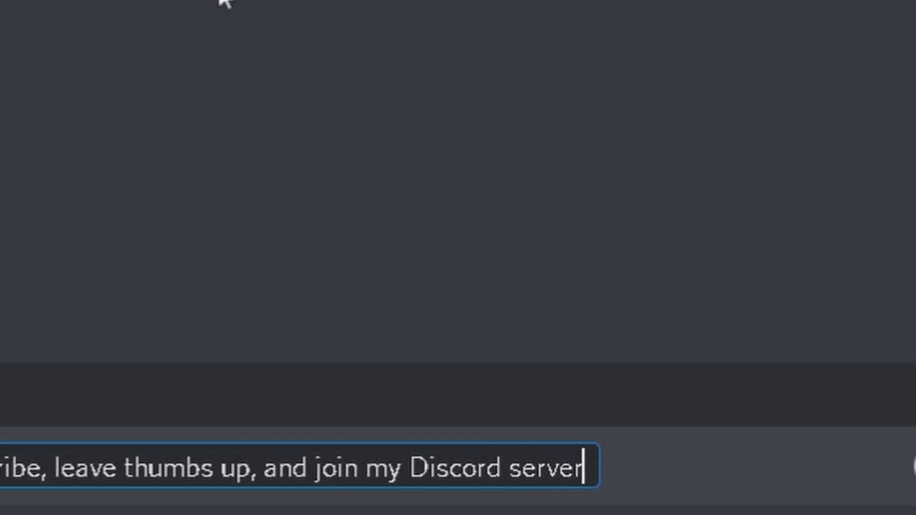
text( :))
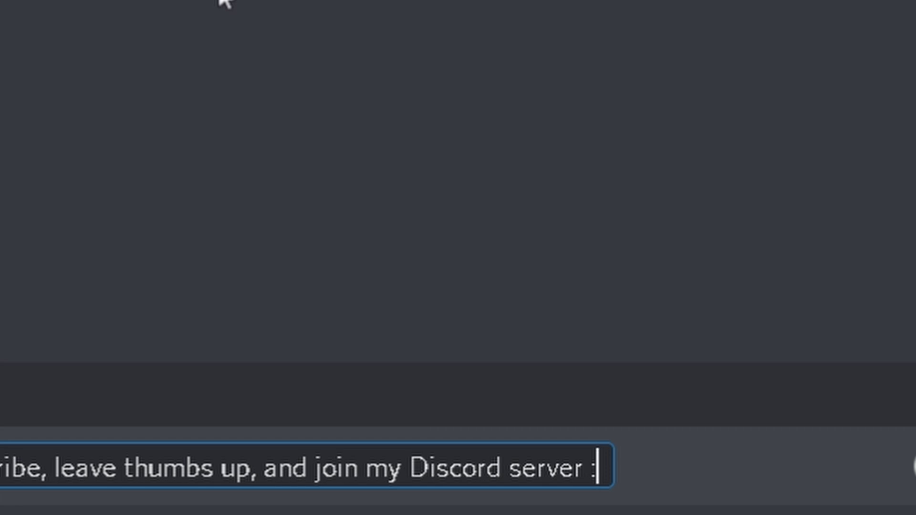
key(Return)
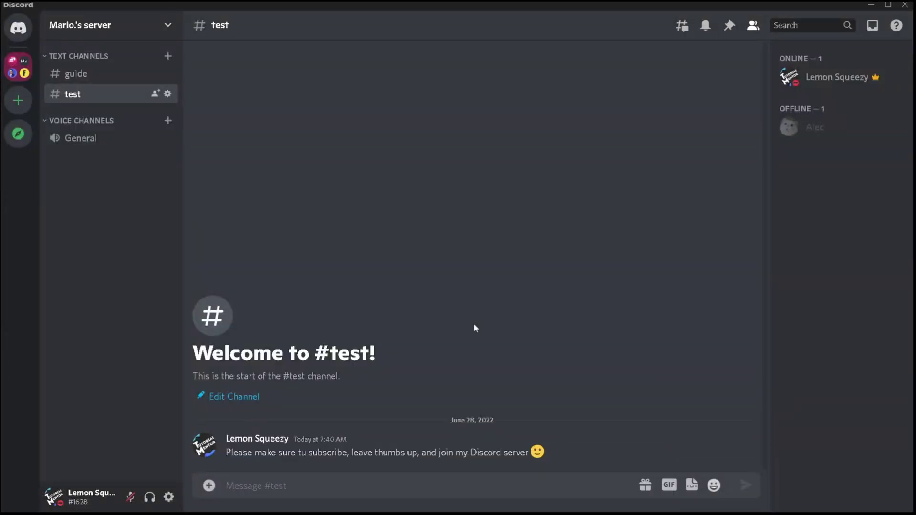
Step: Send "I love you" as a text-to-speech message in the #test channel with the /tts command
text(/tts)
key(Tab)
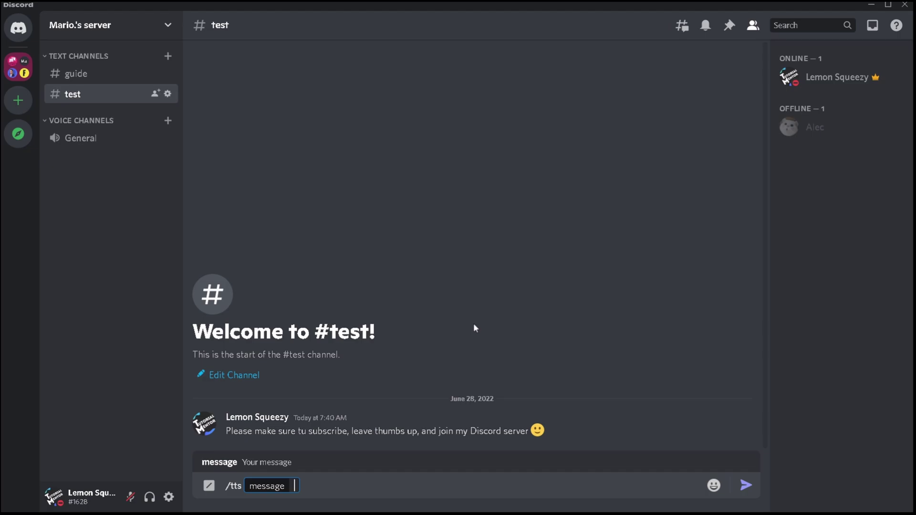
text(I love you)
key(Return)
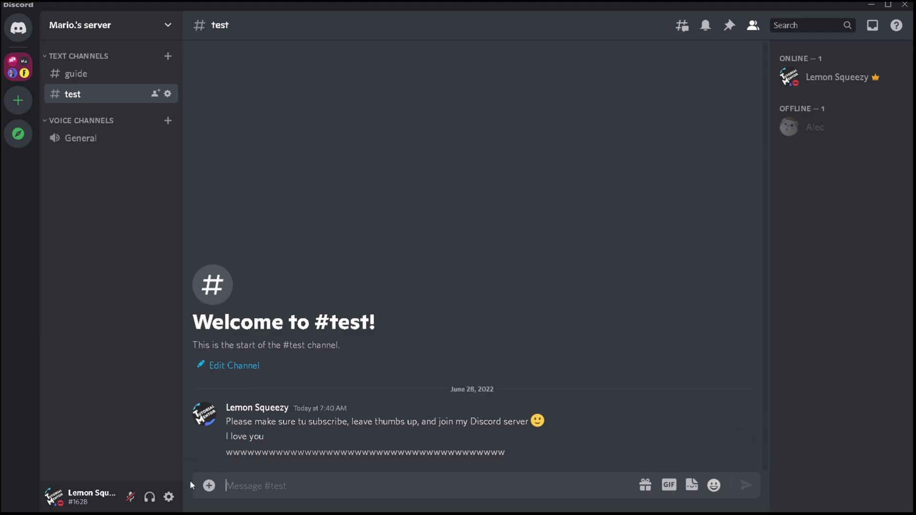
Step: Set the text-to-speech notifications to "For all channels" in the user's notification settings
click(169, 496)
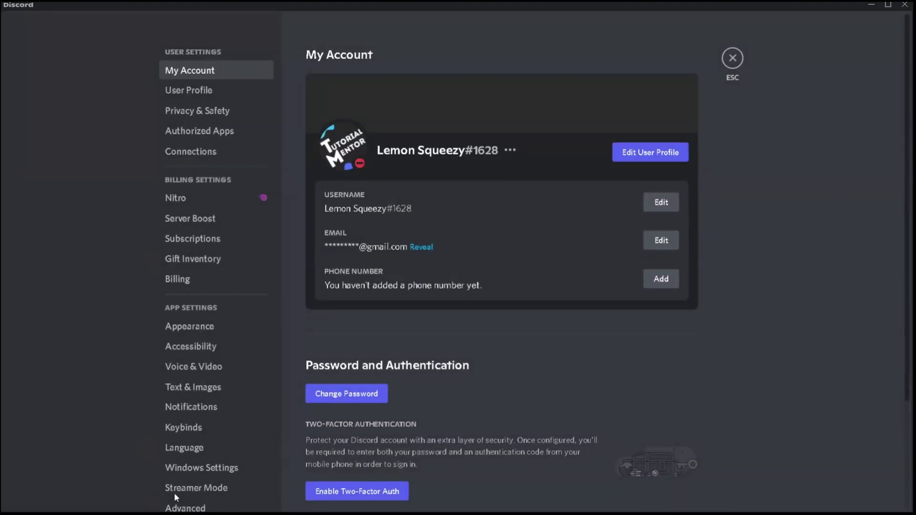
click(214, 408)
scroll(334, 343, down, 3)
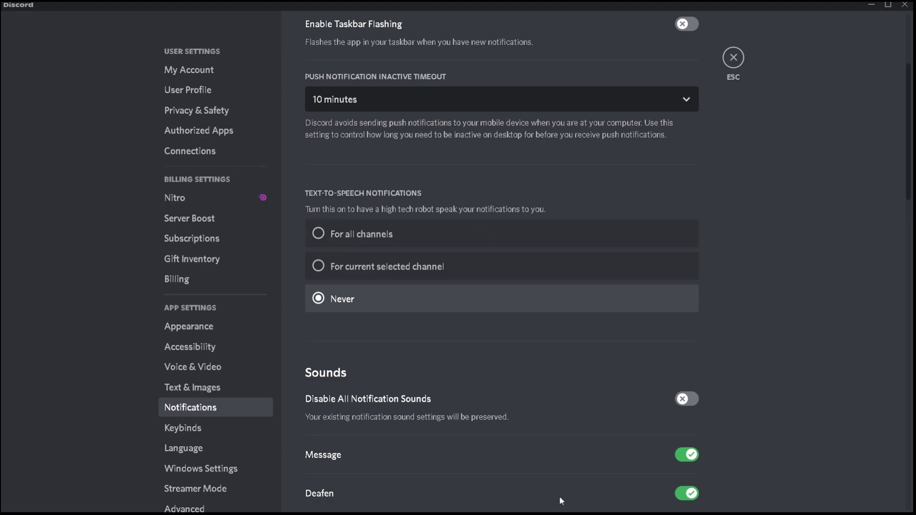
click(387, 233)
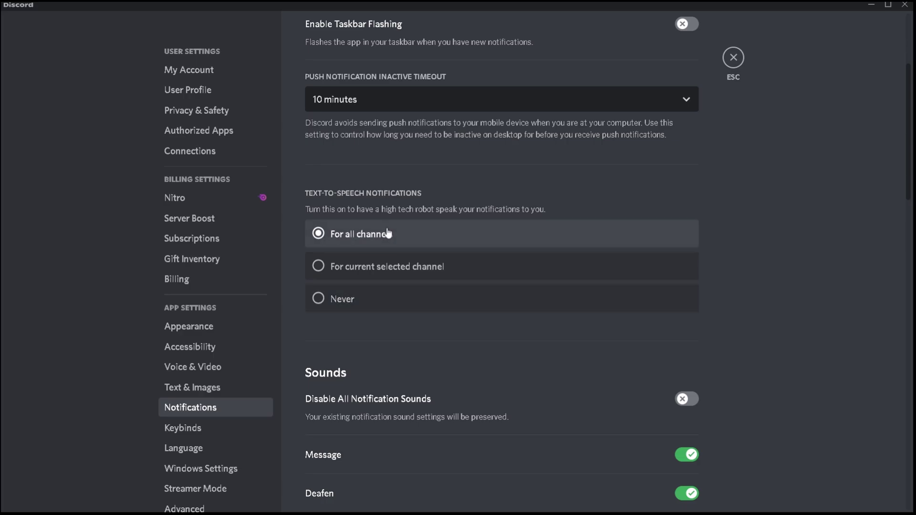
Step: Try "For current selected channel" for text-to-speech notifications, set the option to "Never", and leave the settings
click(734, 58)
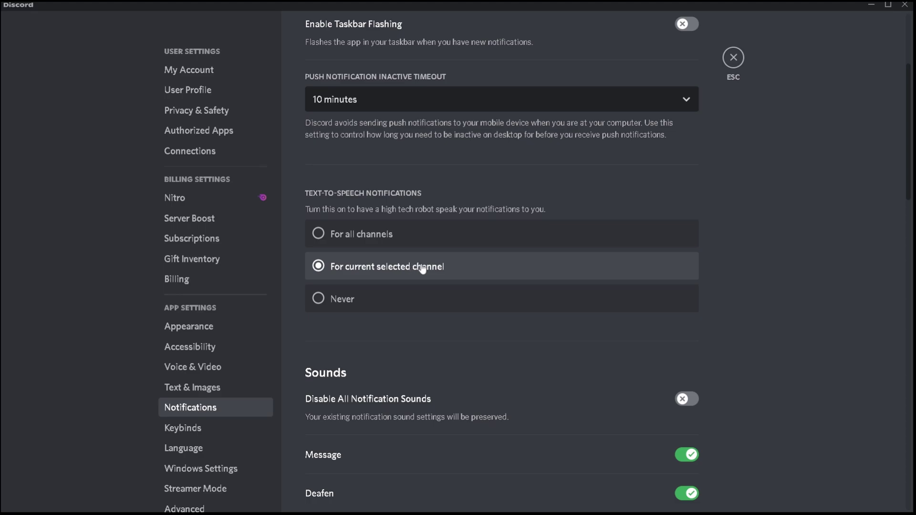
click(385, 309)
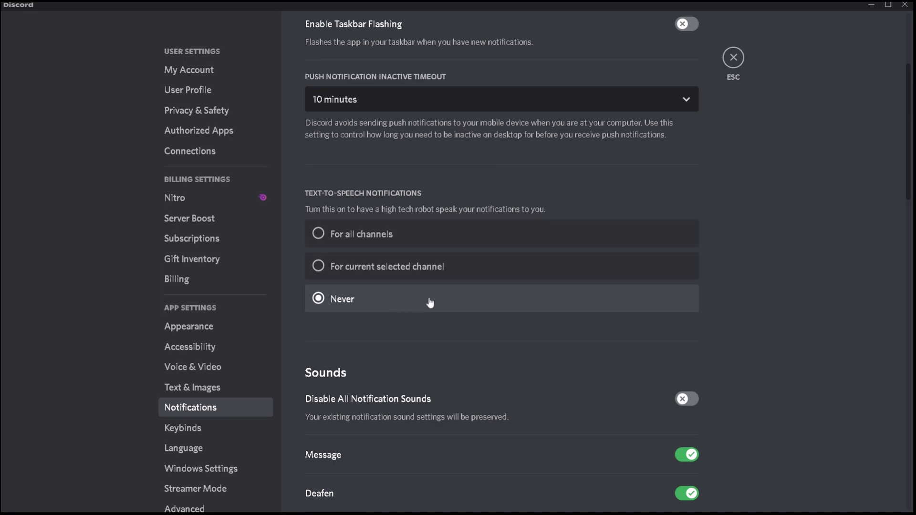
click(734, 57)
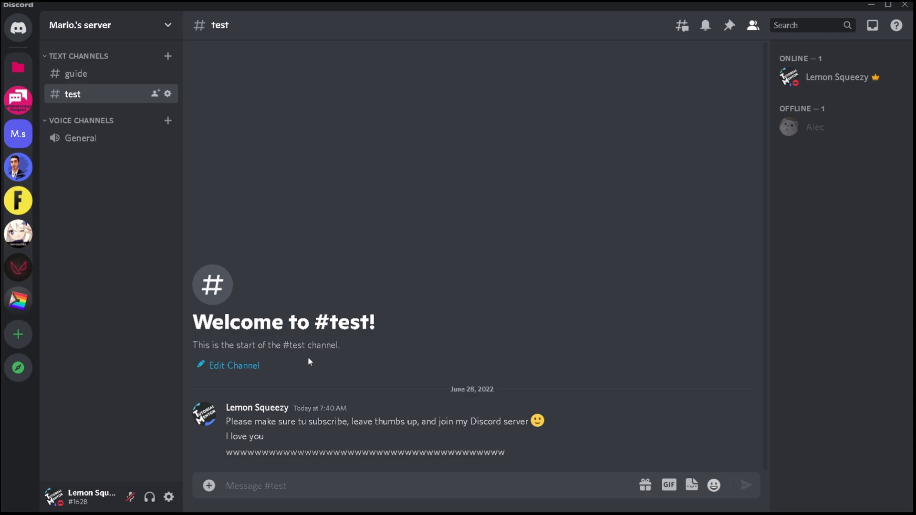
Step: Turn off playback and usage of the /tts command in the accessibility settings and return to the #test channel
click(168, 496)
click(213, 348)
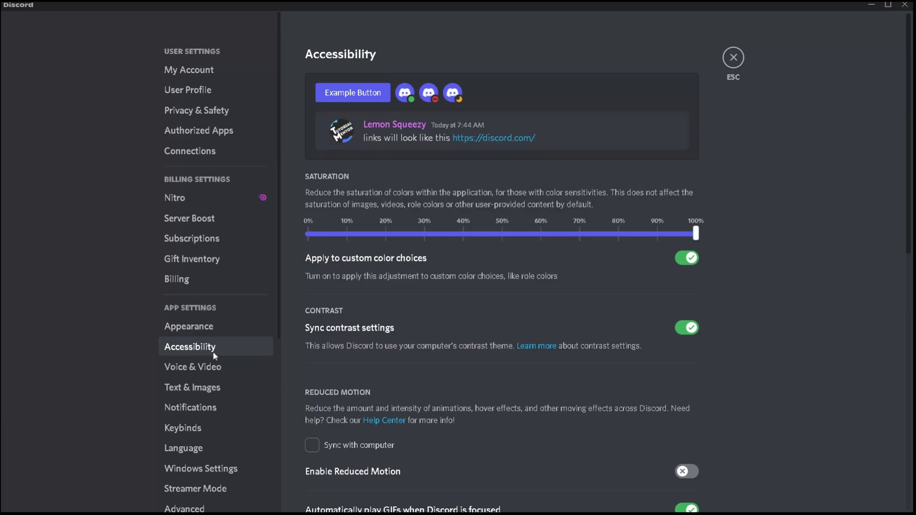
scroll(434, 331, down, 10)
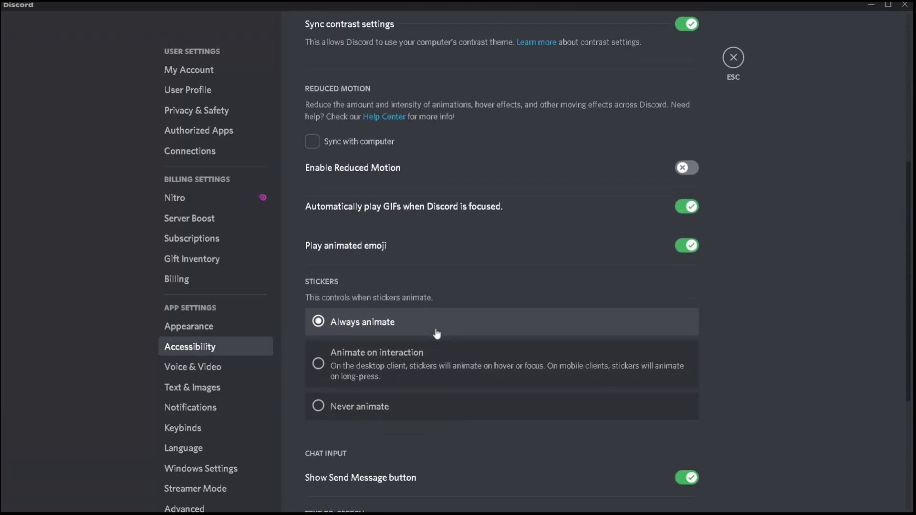
scroll(435, 326, down, 2)
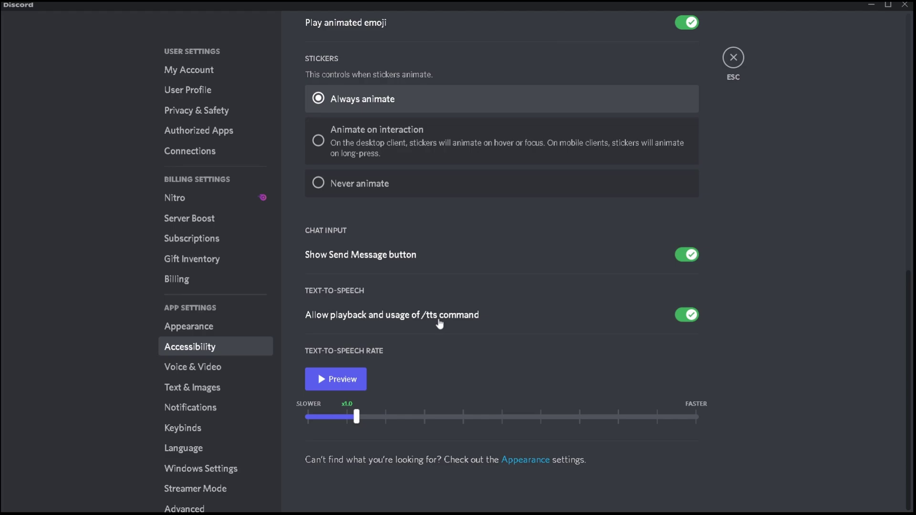
click(683, 318)
click(682, 320)
click(685, 315)
click(733, 57)
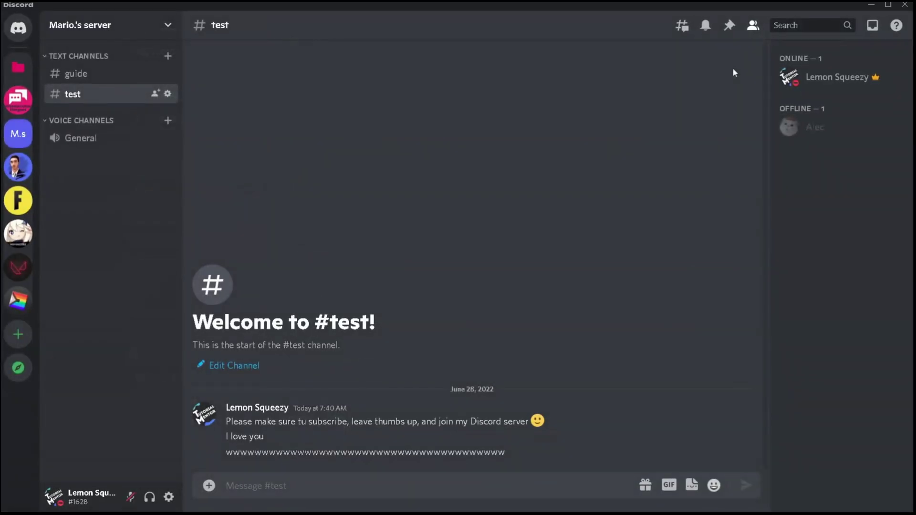
Step: Check the /tts command in the #test channel's message box and clear the entered text
text(/tts)
key(BackSpace)
key(BackSpace)
key(BackSpace)
key(BackSpace)
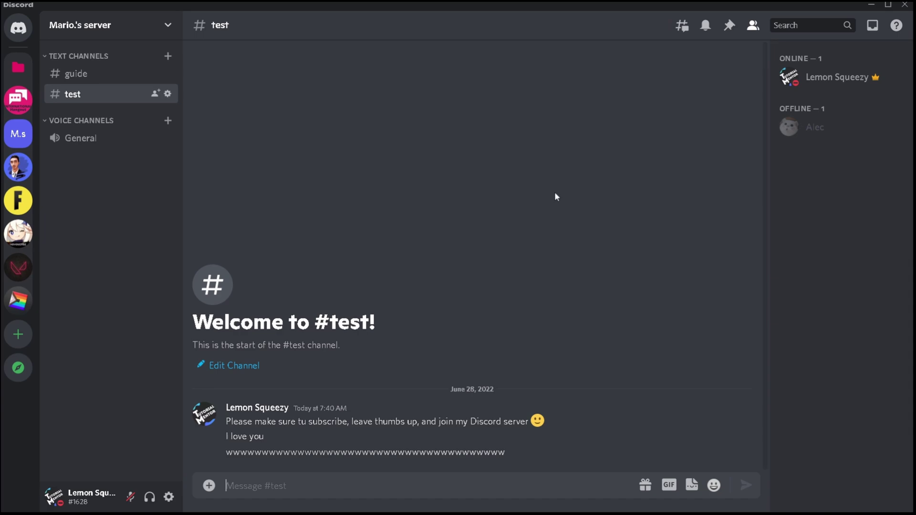